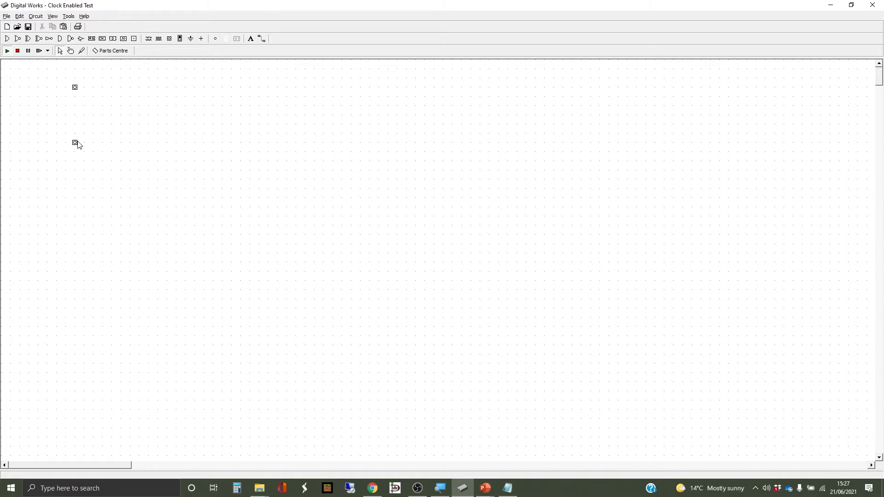
# Move the lower input switch directly beneath the upper one and label the upper switch "Button A".
pyautogui.moveTo(75, 144); pyautogui.dragTo(76, 98)
pyautogui.click(123, 112)
pyautogui.click(253, 39)
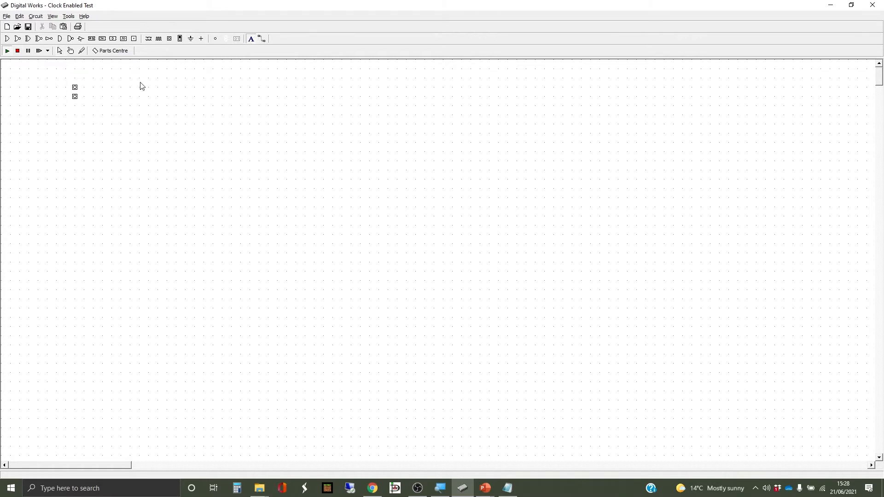
pyautogui.click(44, 88)
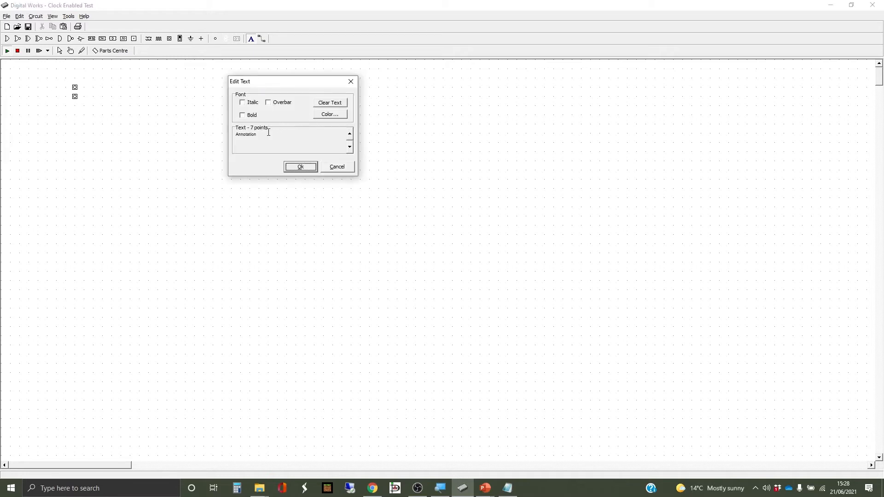
pyautogui.moveTo(268, 132); pyautogui.dragTo(232, 134)
pyautogui.write('Button A')
pyautogui.press('Return')
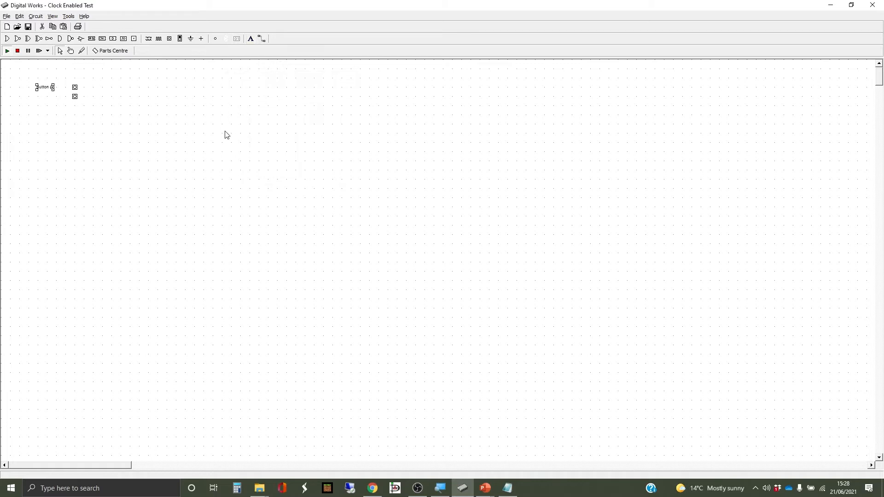
# Duplicate the Button A label, place the copy beside the lower switch, and change its text to "Button B".
pyautogui.hotkey('ctrl', 'c')
pyautogui.hotkey('ctrl', 'v')
pyautogui.moveTo(55, 99); pyautogui.dragTo(45, 98)
pyautogui.rightClick(44, 98)
pyautogui.click(79, 129)
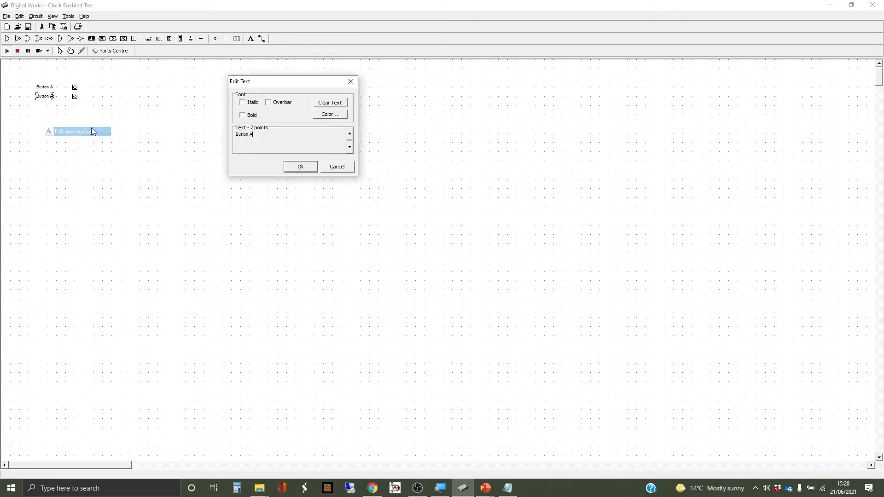
pyautogui.moveTo(272, 135); pyautogui.dragTo(249, 134)
pyautogui.write('B')
pyautogui.press('Return')
pyautogui.click(250, 135)
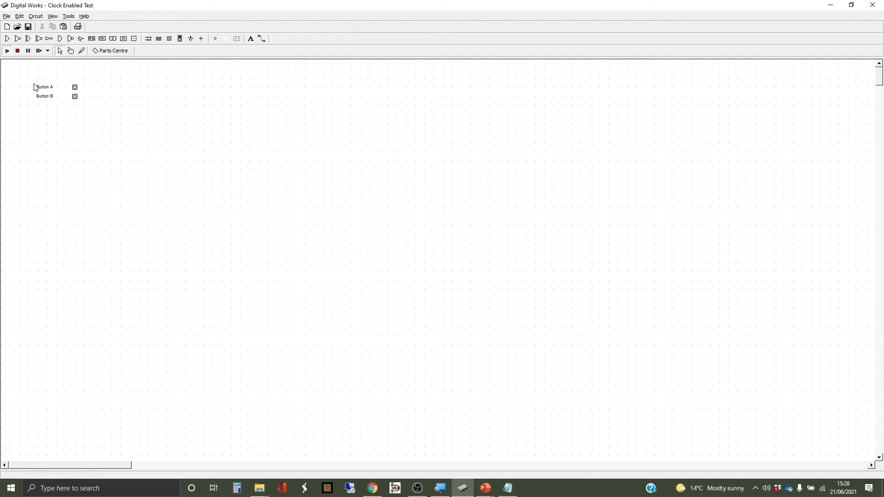
# Shift both button labels right so they sit closer to their switches.
pyautogui.moveTo(25, 75); pyautogui.dragTo(62, 123)
pyautogui.press('Right')
pyautogui.press('Right')
pyautogui.press('Right')
pyautogui.press('Right')
# Place an OR gate to the right of the switches and wire Button A and Button B to its inputs.
pyautogui.click(97, 94)
pyautogui.moveTo(97, 96); pyautogui.dragTo(102, 95)
pyautogui.click(262, 39)
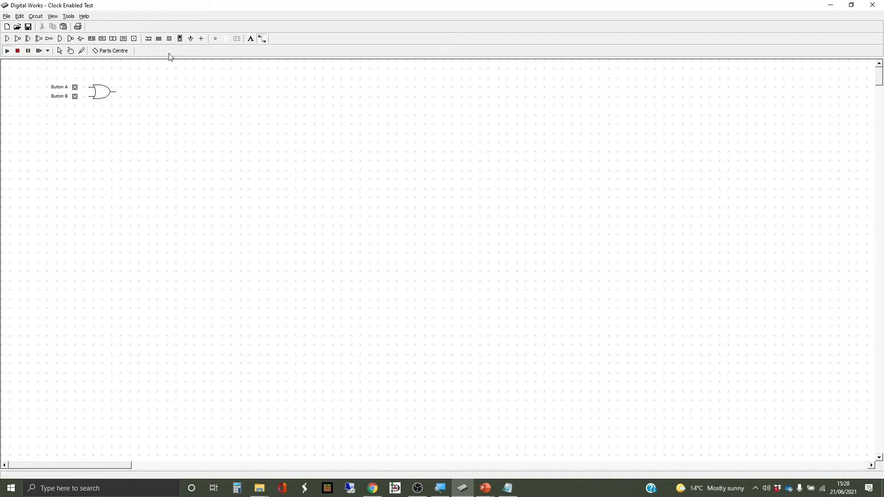
pyautogui.click(75, 87)
pyautogui.click(89, 86)
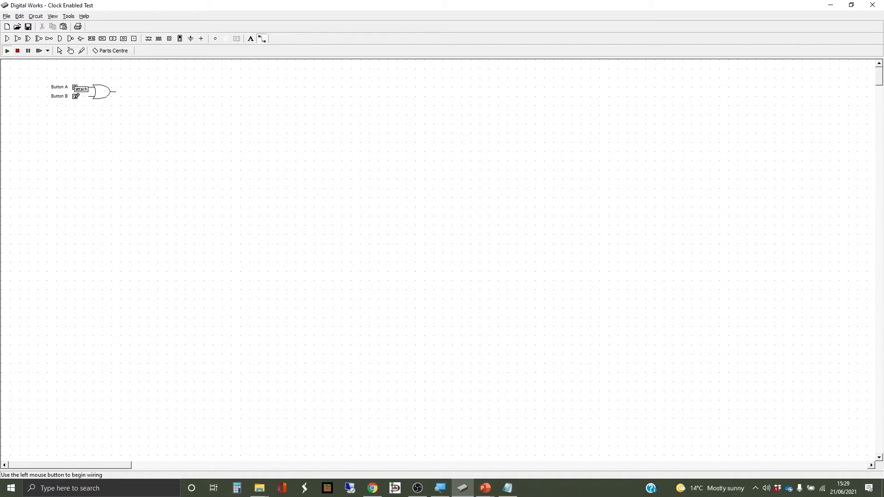
pyautogui.click(76, 96)
pyautogui.click(90, 94)
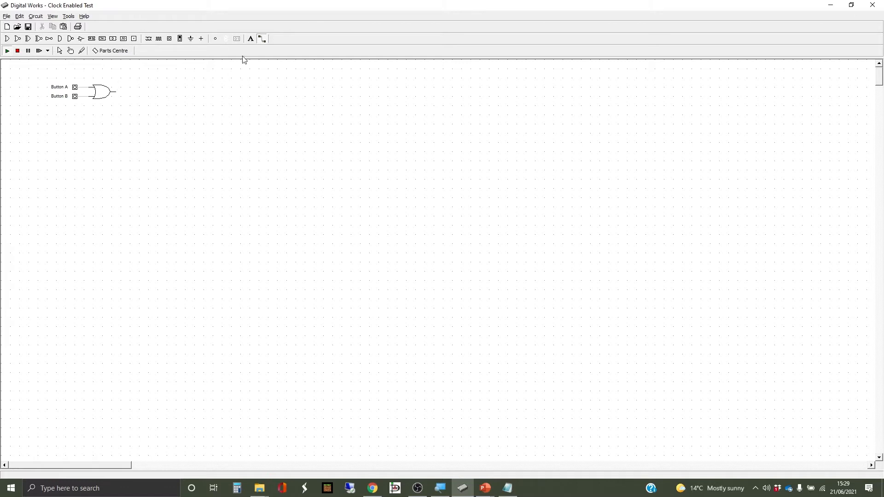
# Place two LEDs to the right of the OR gate and align them vertically, one above the other.
pyautogui.click(217, 40)
pyautogui.click(158, 79)
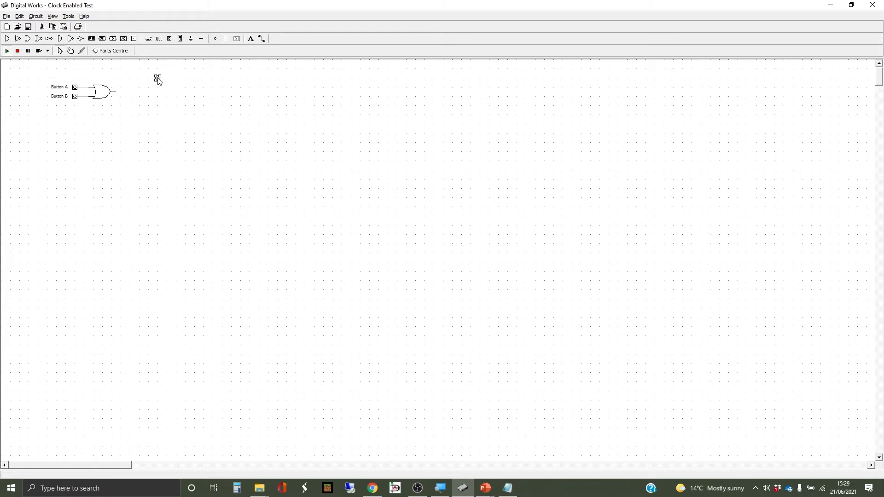
pyautogui.click(216, 39)
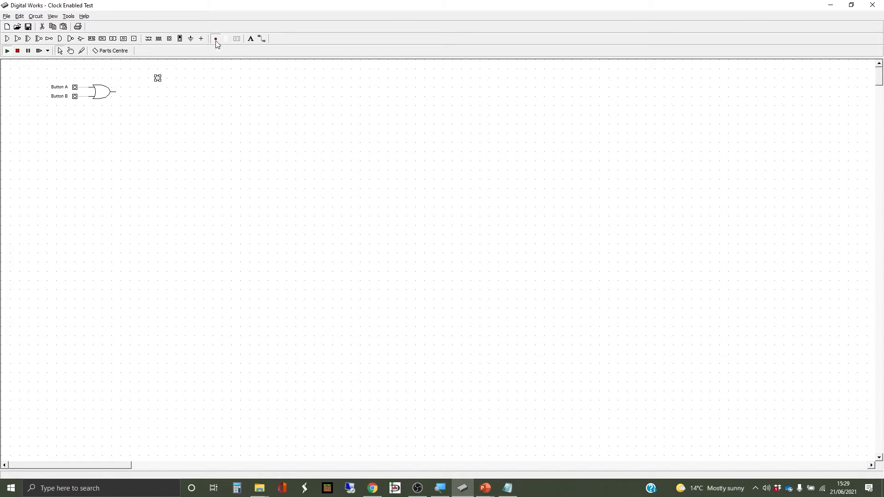
pyautogui.click(166, 106)
pyautogui.click(157, 79)
pyautogui.moveTo(159, 78); pyautogui.dragTo(167, 79)
# Label the upper LED "Buzzer" and wire the OR gate's output to it.
pyautogui.click(261, 39)
pyautogui.click(250, 39)
pyautogui.click(177, 80)
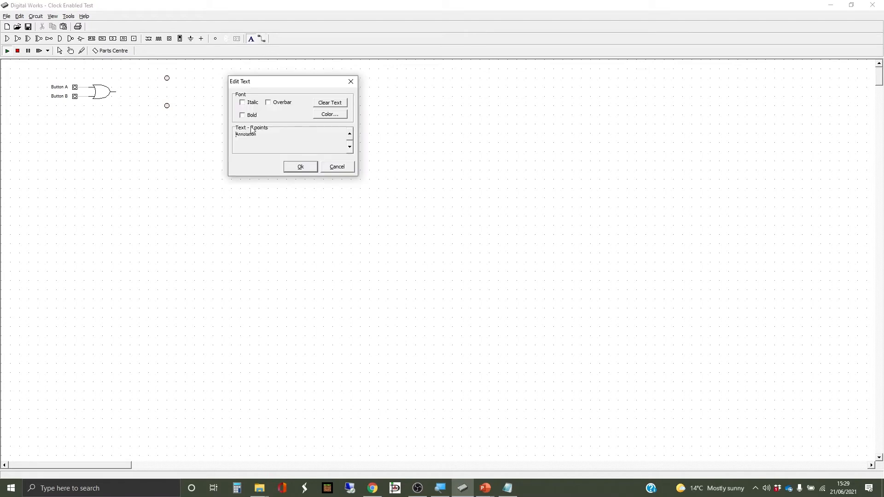
pyautogui.moveTo(254, 134); pyautogui.dragTo(225, 136)
pyautogui.write('Buzzer')
pyautogui.press('Return')
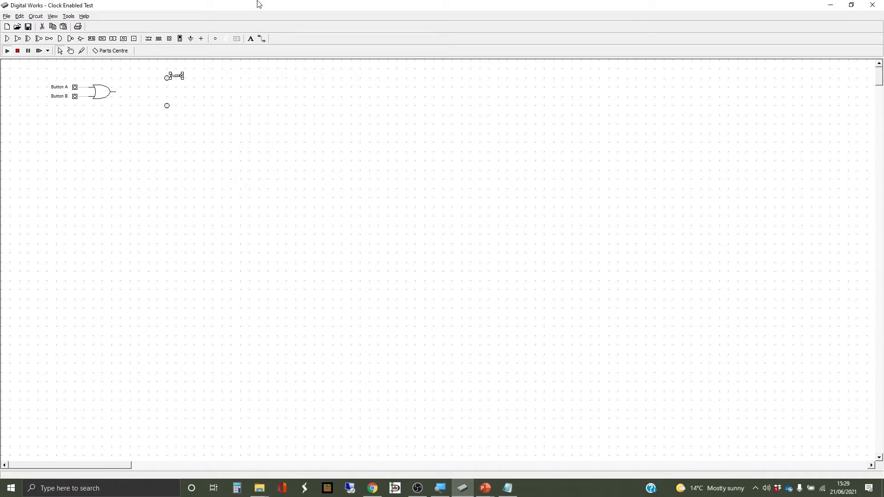
pyautogui.click(262, 39)
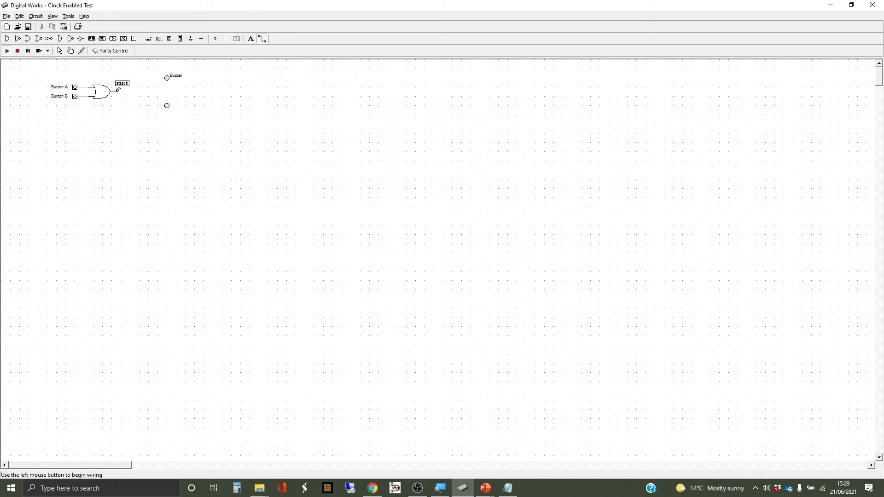
pyautogui.moveTo(116, 92)
pyautogui.mouseDown()
pyautogui.moveTo(138, 89)
pyautogui.moveTo(138, 77)
pyautogui.moveTo(169, 75)
pyautogui.mouseUp()
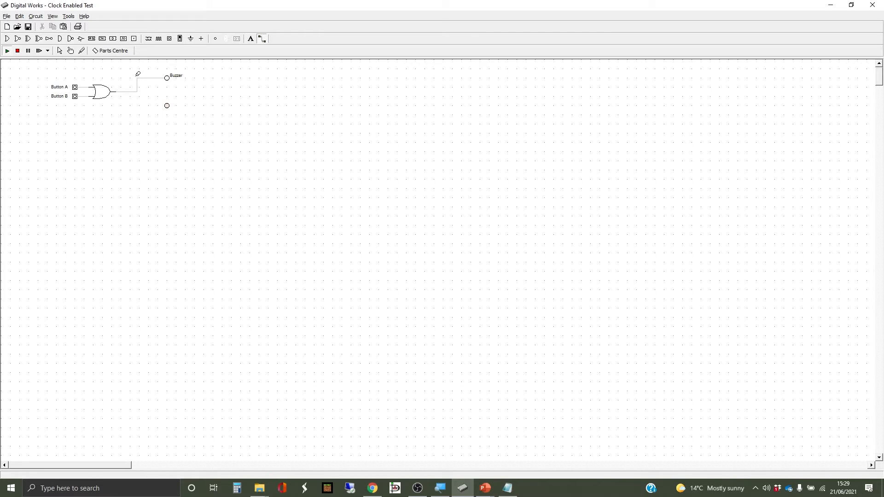
# Place a NOT gate just left of the lower LED and wire its output to that LED.
pyautogui.click(49, 40)
pyautogui.click(143, 108)
pyautogui.click(261, 39)
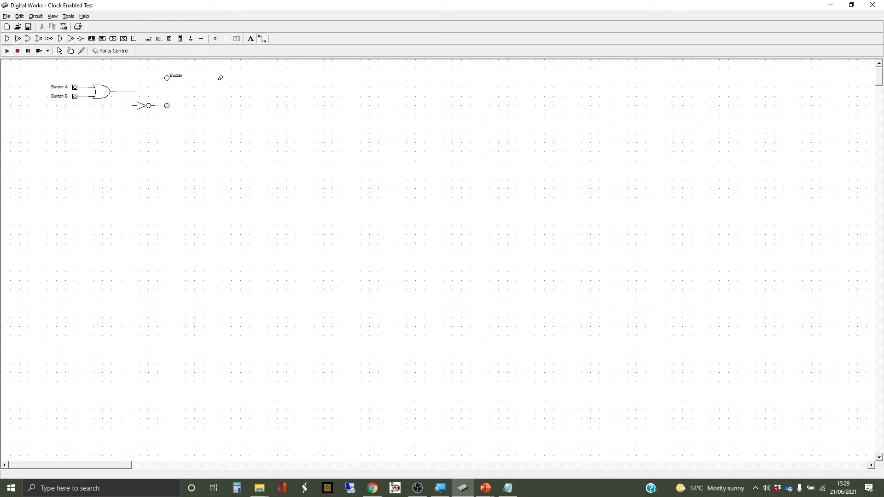
pyautogui.click(156, 106)
pyautogui.click(168, 105)
# Branch a wire from the OR gate's output to the NOT gate's input.
pyautogui.click(128, 92)
pyautogui.click(130, 105)
pyautogui.click(134, 103)
pyautogui.click(70, 50)
# Label the lower LED "Door" and nudge the label right, clear of the LED.
pyautogui.click(251, 38)
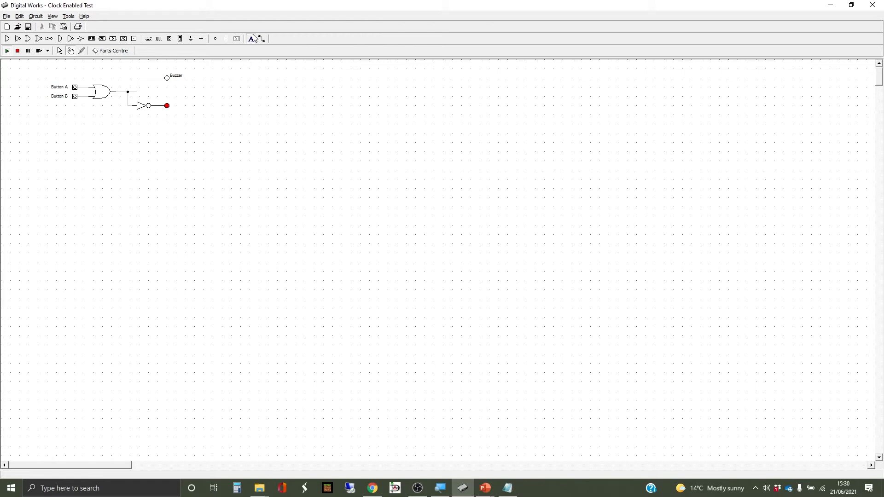
pyautogui.click(173, 109)
pyautogui.moveTo(263, 138); pyautogui.dragTo(215, 134)
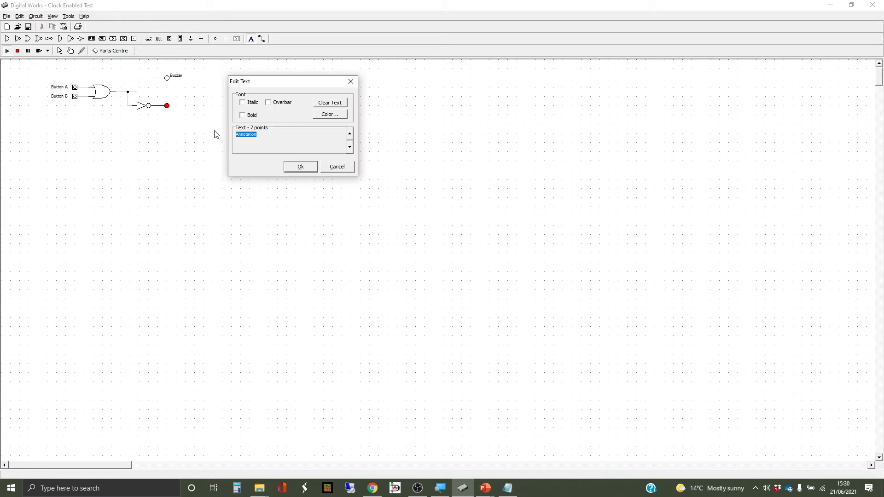
pyautogui.write('Door')
pyautogui.press('Return')
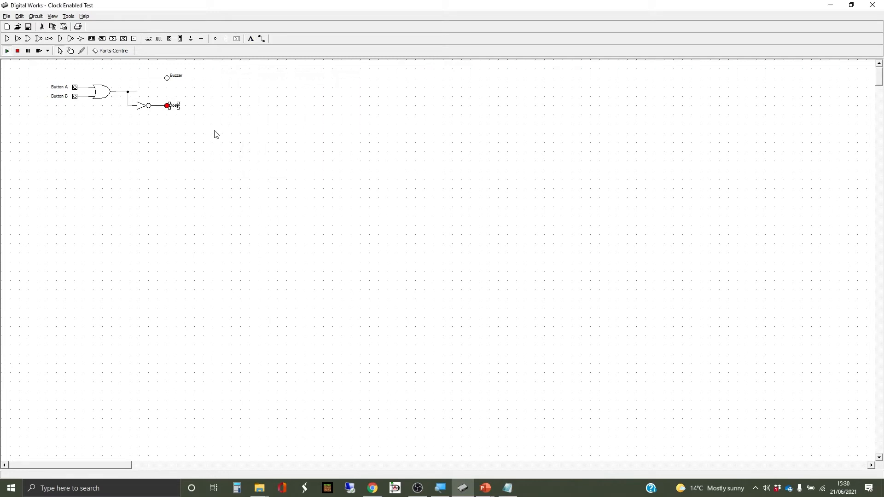
pyautogui.press('Right')
pyautogui.press('Right')
pyautogui.press('Right')
pyautogui.click(211, 133)
# Test the circuit by toggling Button A and Button B on and off while watching the Buzzer and Door LEDs.
pyautogui.click(70, 50)
pyautogui.click(76, 88)
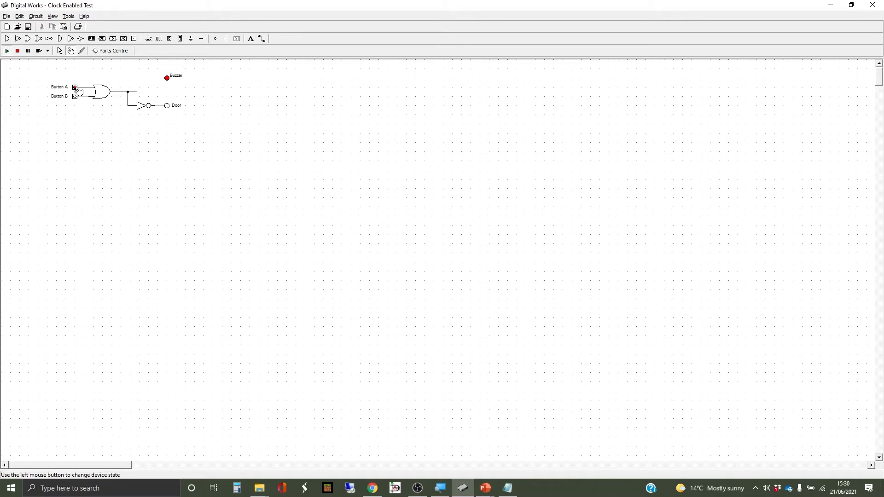
pyautogui.click(76, 88)
pyautogui.click(76, 97)
pyautogui.click(75, 97)
pyautogui.click(75, 97)
pyautogui.click(76, 96)
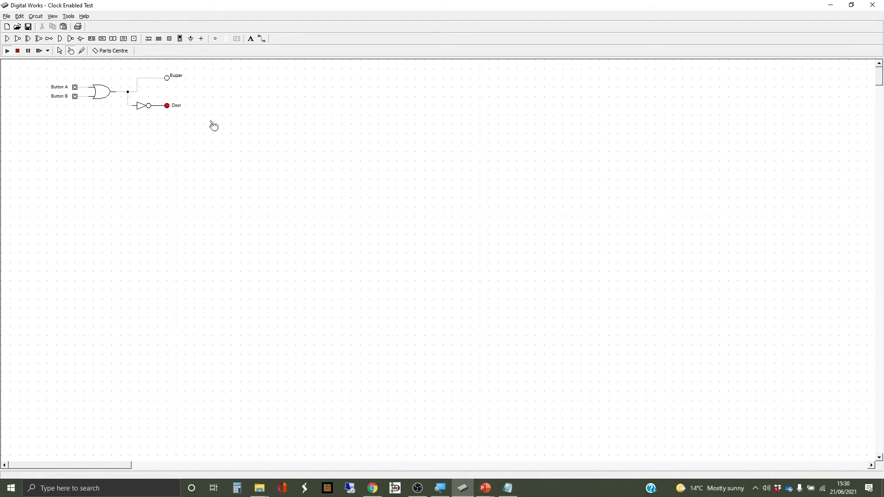
# Delete the entire prison door circuit, including its labels, to clear the workspace.
pyautogui.click(70, 50)
pyautogui.click(61, 51)
pyautogui.moveTo(36, 68); pyautogui.dragTo(206, 133)
pyautogui.press('Delete')
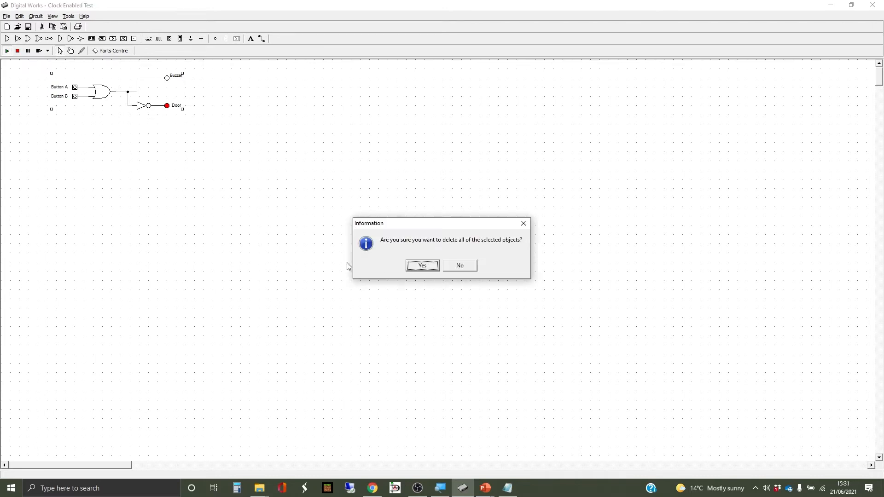
pyautogui.click(419, 267)
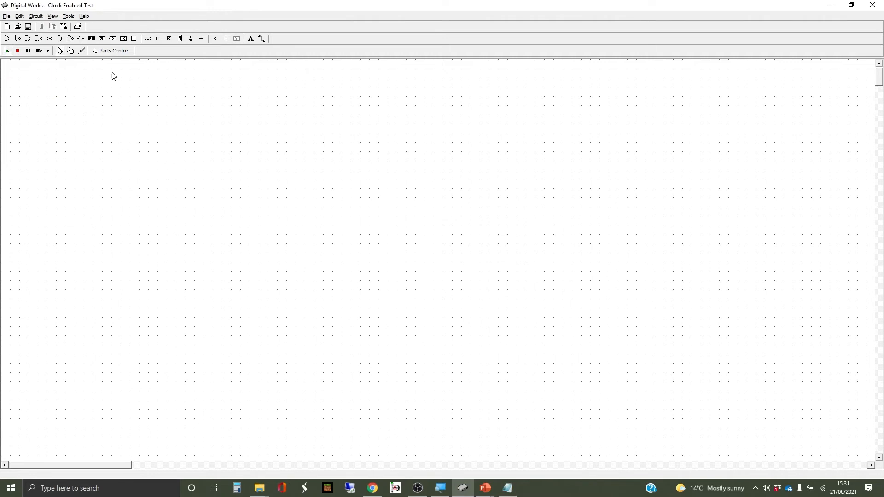
# Switch to the PowerPoint slideshow and show slide 8, the Example 2 slide on British Traffic Lights with four phases and three lights.
pyautogui.hotkey('alt', 'Tab')
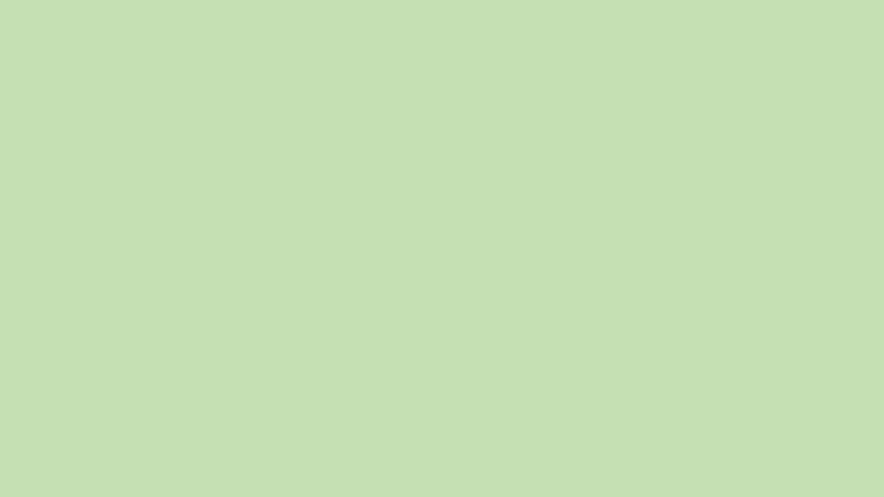
pyautogui.press('-')
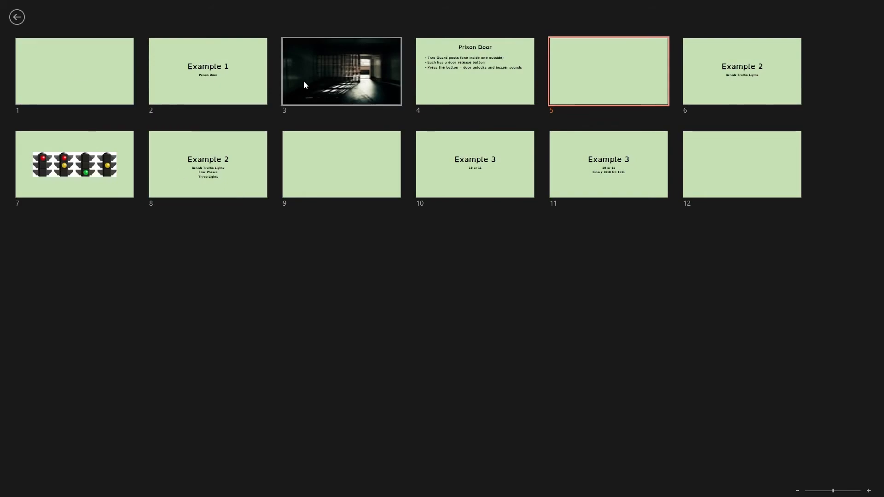
pyautogui.click(184, 153)
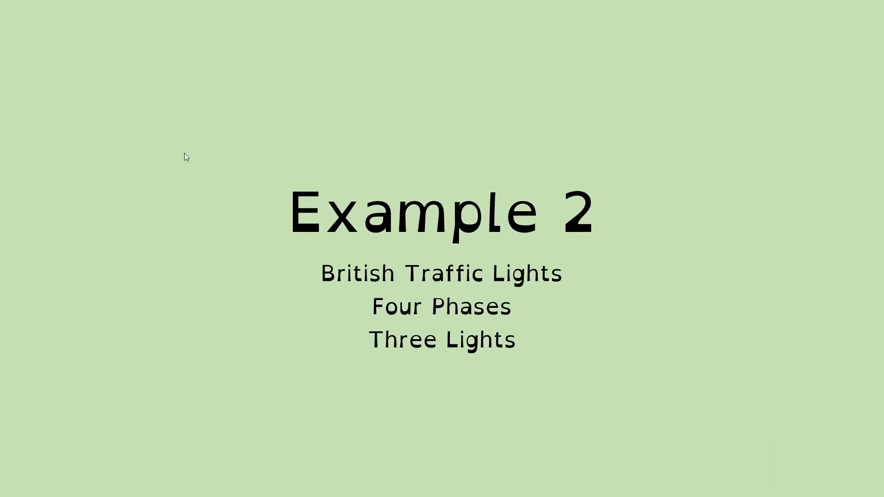
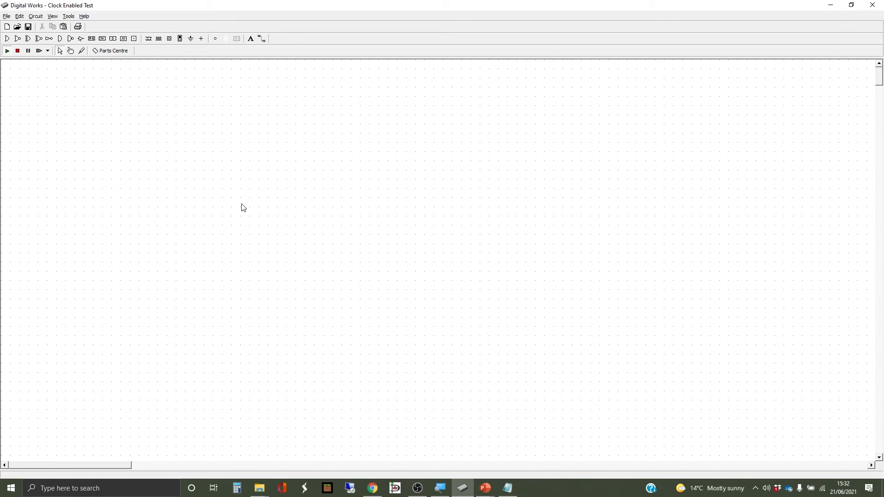
# Place four interactive inputs in a vertical column near the upper-left of the empty workspace.
pyautogui.click(169, 40)
pyautogui.click(18, 52)
pyautogui.click(76, 98)
pyautogui.click(77, 113)
pyautogui.click(77, 124)
pyautogui.click(77, 136)
# Place three LEDs in a vertical column well to the right of the four interactive inputs.
pyautogui.click(215, 39)
pyautogui.click(231, 97)
pyautogui.click(231, 110)
pyautogui.click(231, 124)
pyautogui.press('Escape')
# Change the middle LED's colour to yellow and the lowest LED's colour to green.
pyautogui.rightClick(231, 111)
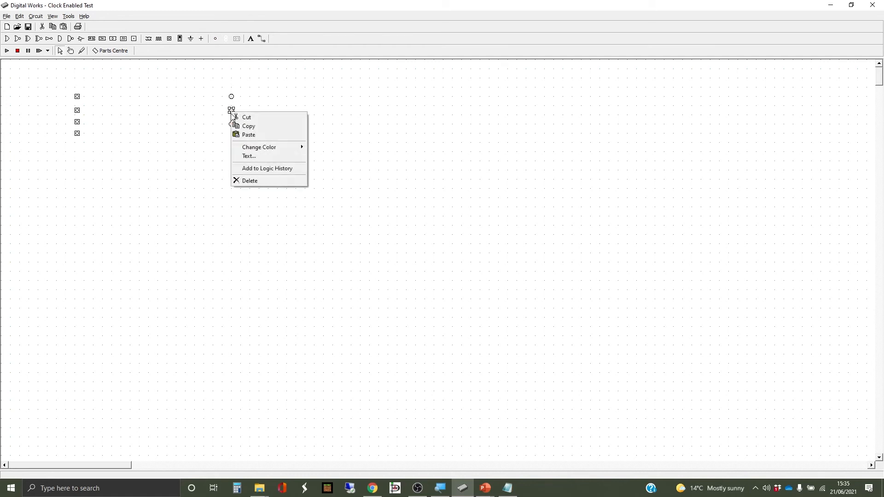
pyautogui.moveTo(263, 148)
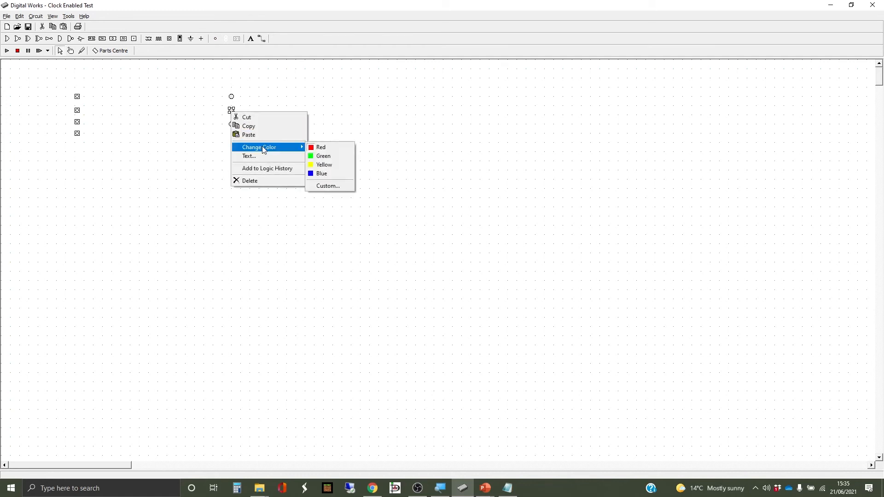
pyautogui.click(339, 167)
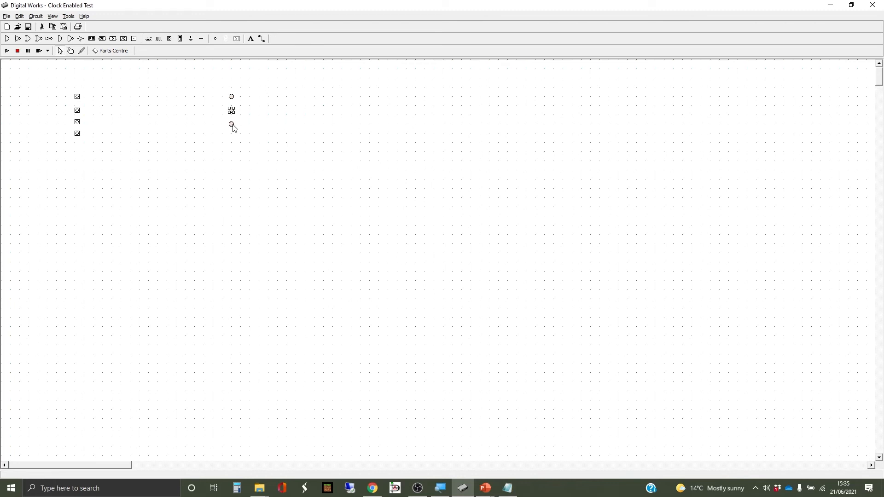
pyautogui.rightClick(231, 125)
pyautogui.moveTo(297, 160)
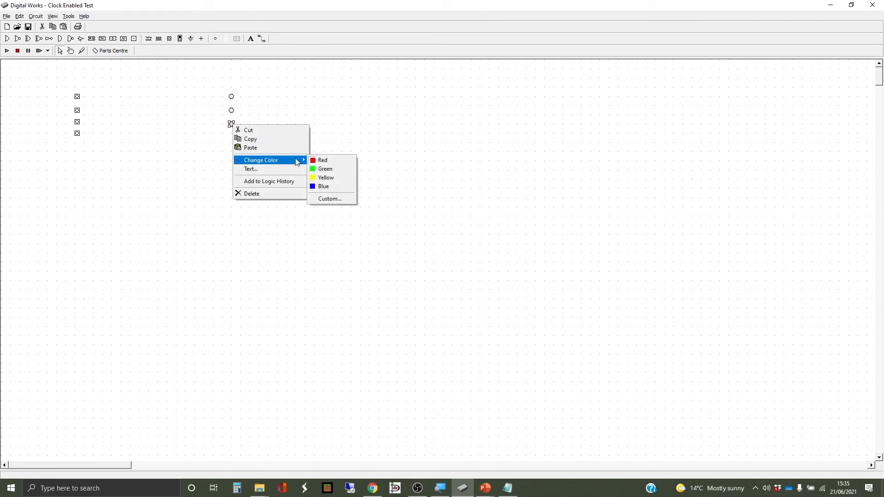
pyautogui.click(336, 169)
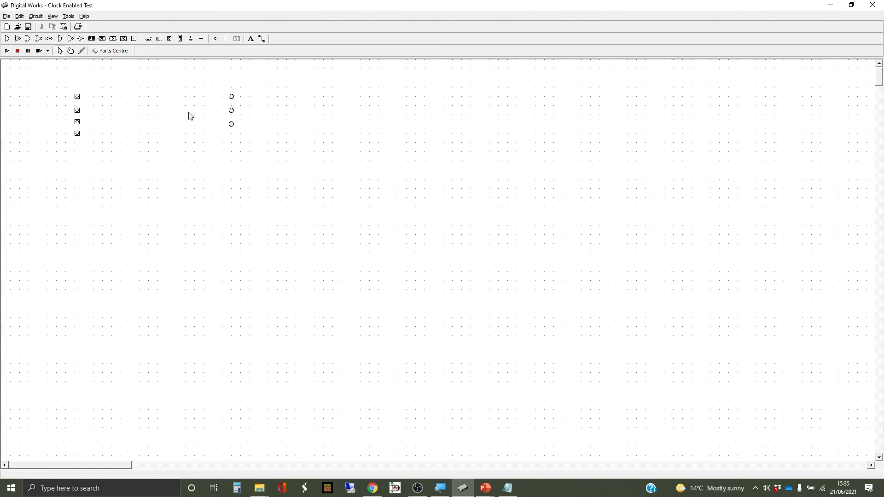
# Switch to the PowerPoint slideshow, examine the slide picturing the four traffic light phases, and return to Digital Works.
pyautogui.hotkey('alt', 'Tab')
pyautogui.click(522, 123)
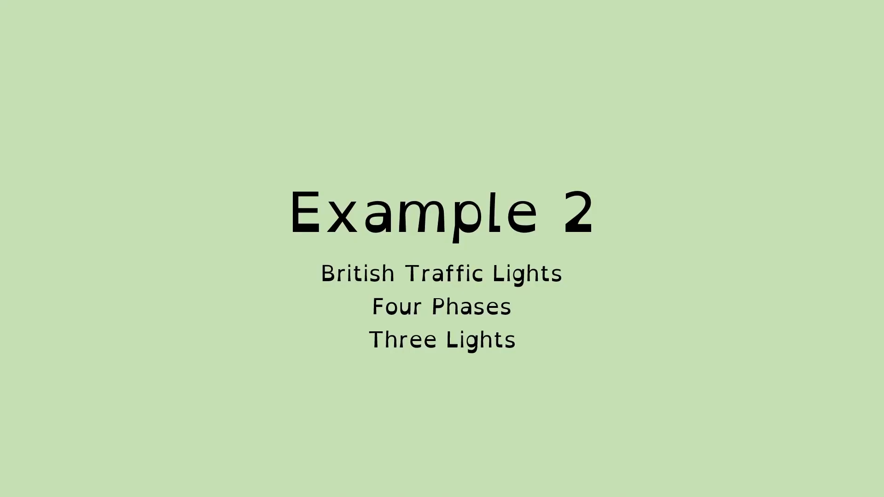
pyautogui.press('Right')
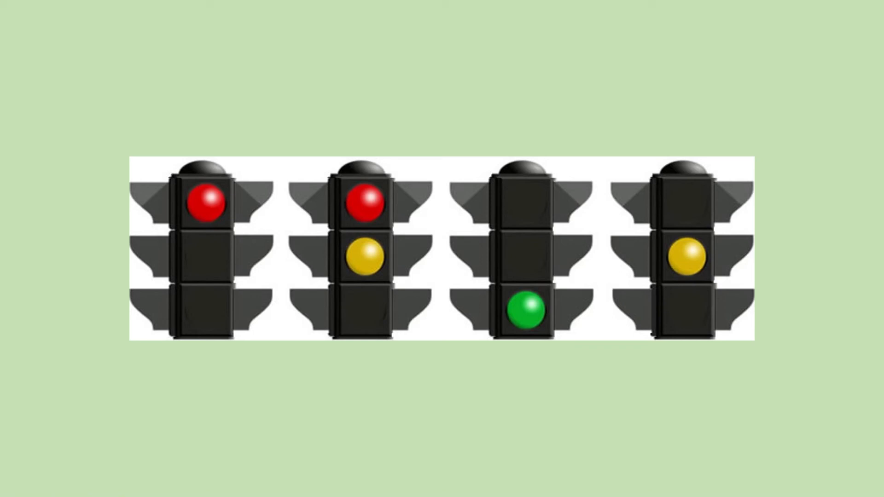
pyautogui.hotkey('alt', 'Tab')
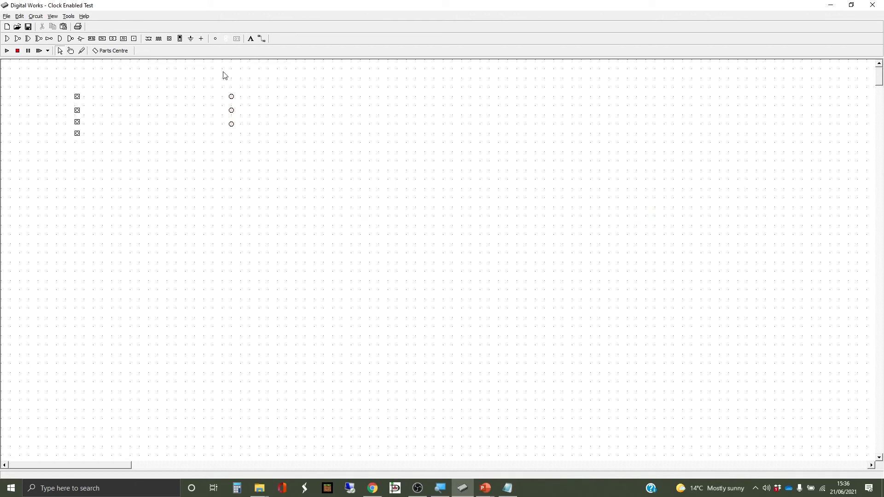
# Place an OR gate between the columns, wire the first and second inputs into it, and connect its output to the top LED.
pyautogui.click(154, 96)
pyautogui.moveTo(163, 95); pyautogui.dragTo(232, 96)
pyautogui.moveTo(77, 96)
pyautogui.mouseDown()
pyautogui.moveTo(141, 86)
pyautogui.moveTo(78, 110)
pyautogui.moveTo(142, 97)
pyautogui.mouseUp()
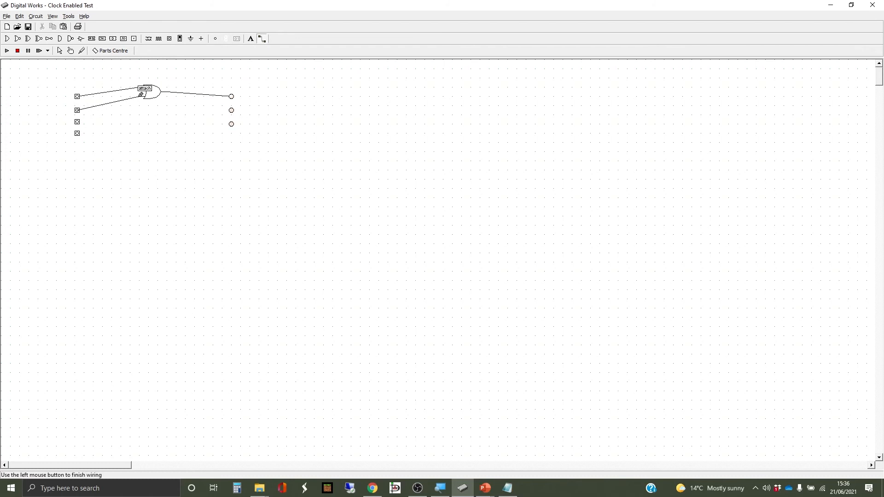
pyautogui.click(143, 97)
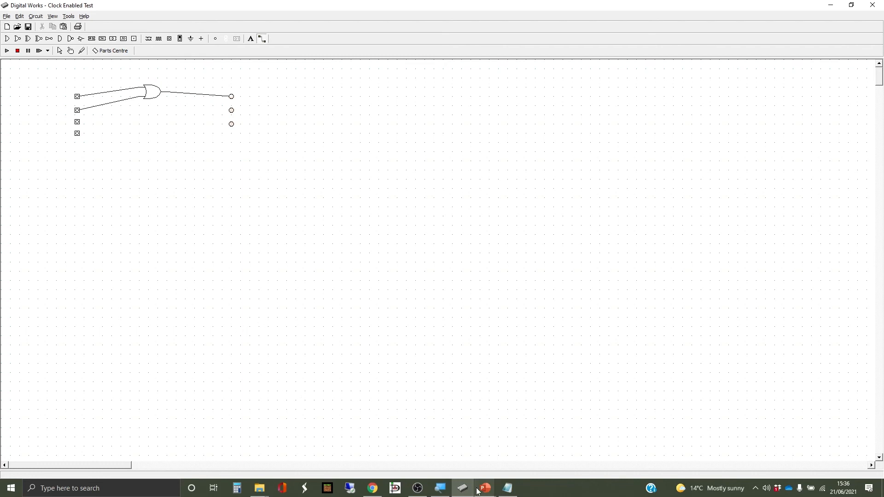
# Recheck which lights are lit in each phase on the PowerPoint traffic light slide and return to the Digital Works circuit.
pyautogui.moveTo(487, 492)
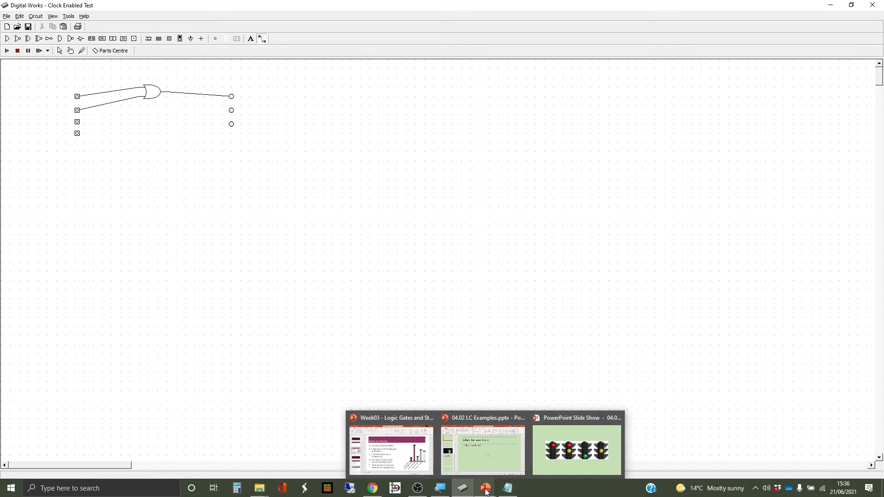
pyautogui.click(552, 455)
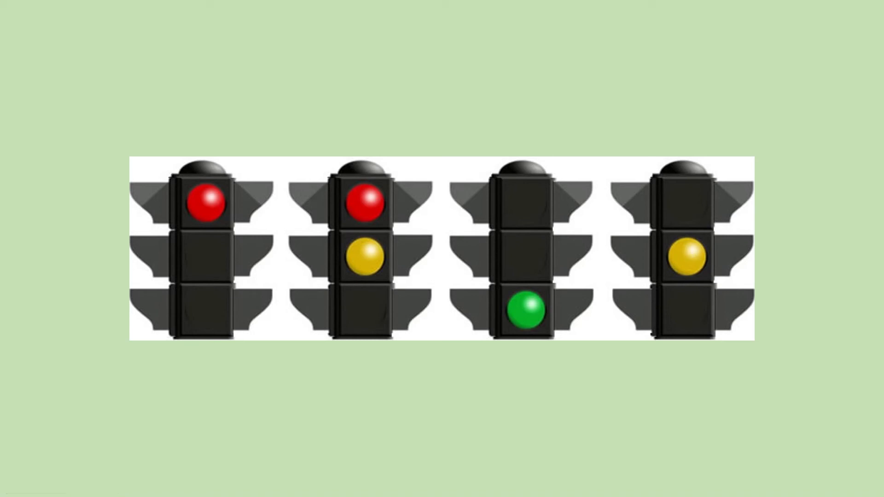
pyautogui.hotkey('alt', 'Tab')
pyautogui.click(365, 95)
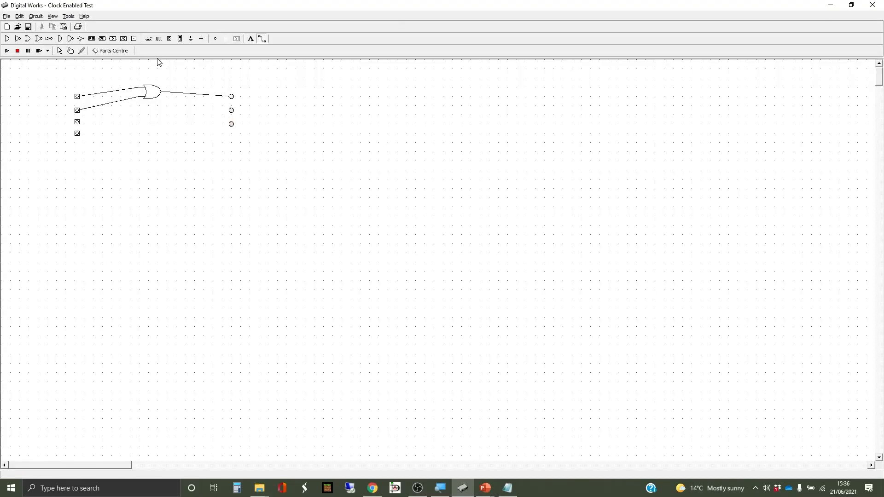
# Place a second OR gate below the first and wire its output to the middle LED.
pyautogui.click(7, 39)
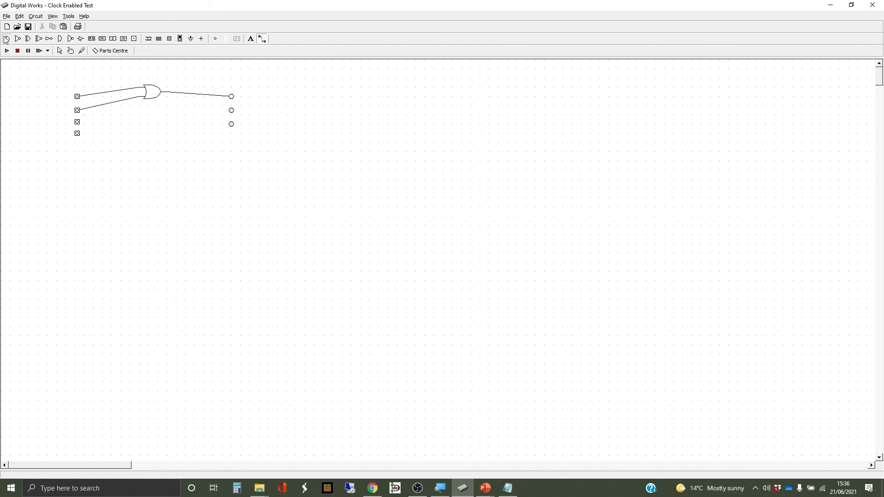
pyautogui.click(154, 115)
pyautogui.click(262, 38)
pyautogui.moveTo(162, 111); pyautogui.dragTo(231, 110)
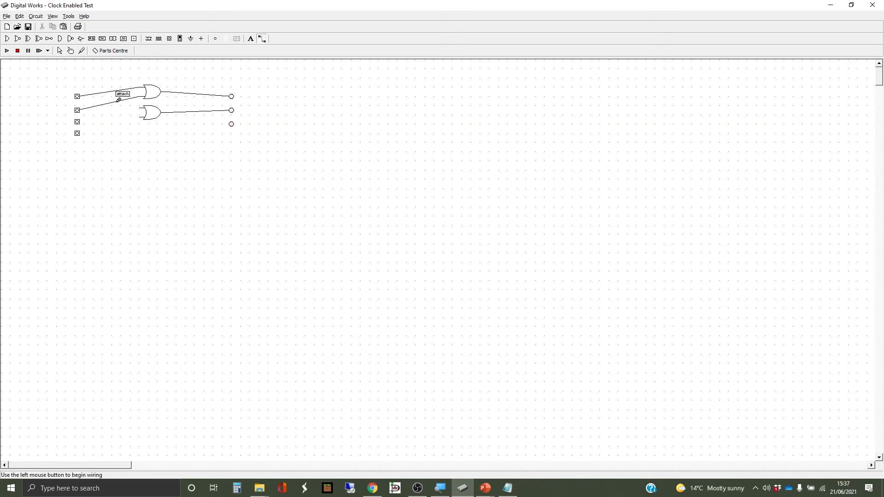
# Wire the second input's existing wire and the fourth input into the lower OR gate, and the third input directly to the bottom LED.
pyautogui.moveTo(113, 103); pyautogui.dragTo(139, 107)
pyautogui.moveTo(77, 133); pyautogui.dragTo(143, 117)
pyautogui.moveTo(78, 122); pyautogui.dragTo(234, 123)
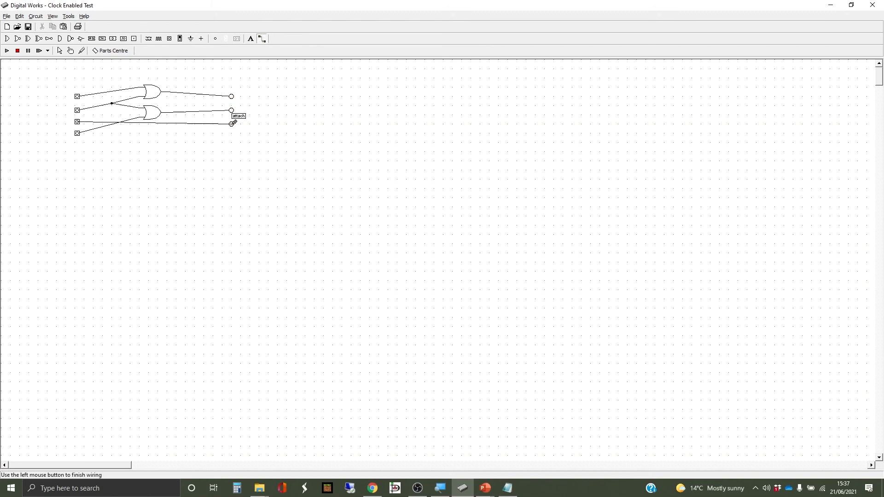
pyautogui.click(233, 123)
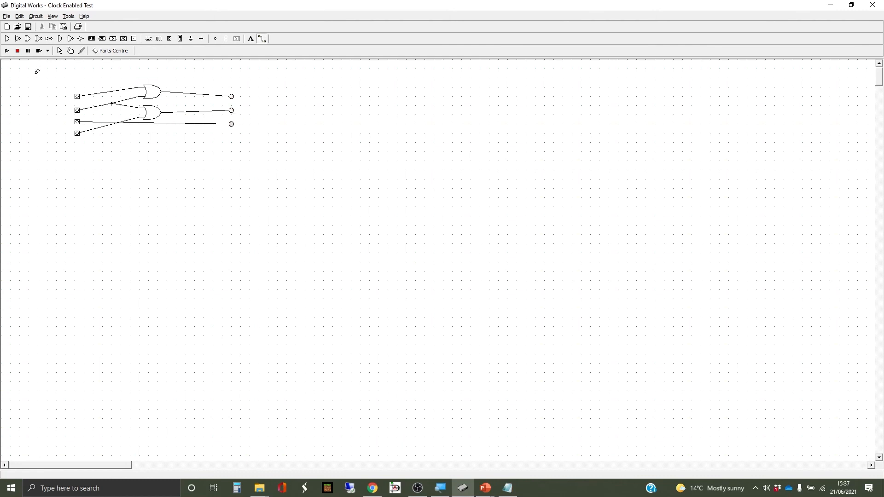
# Run the simulation and toggle the four inputs one after another to test the LED pattern of each traffic light phase.
pyautogui.click(7, 51)
pyautogui.click(71, 50)
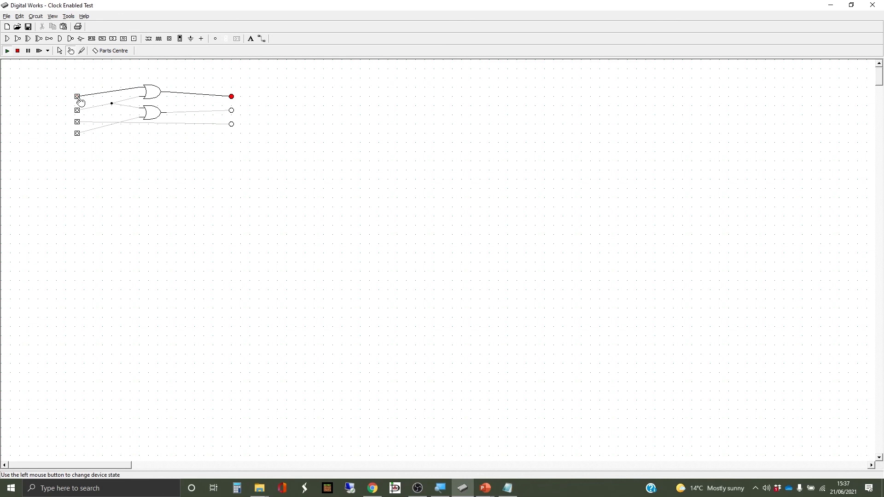
pyautogui.click(78, 98)
pyautogui.click(78, 111)
pyautogui.click(78, 110)
pyautogui.click(78, 123)
pyautogui.click(77, 122)
pyautogui.click(78, 134)
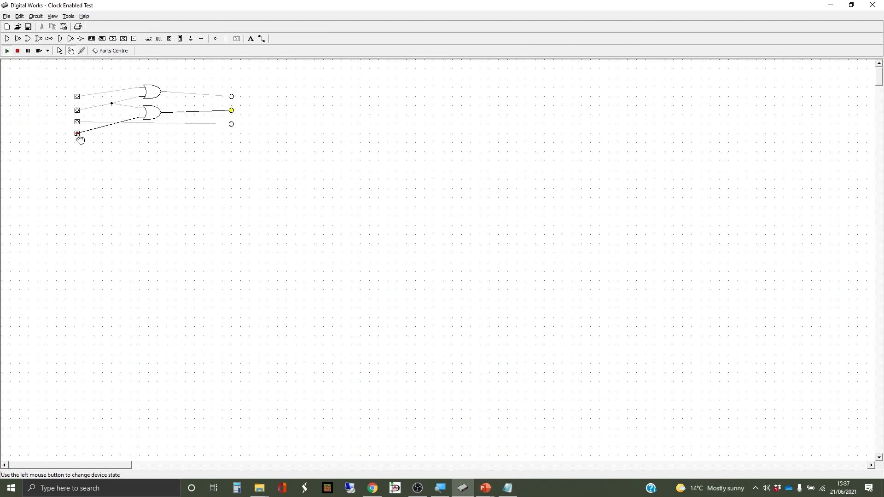